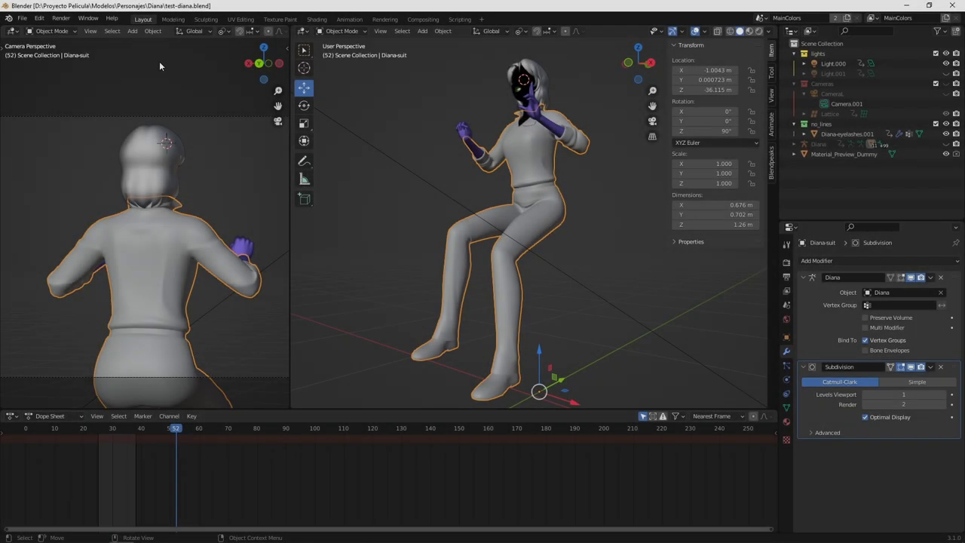
# - Return to frame 0, widen the 3D view and orbit to a three-quarter view of Diana
pyautogui.moveTo(175, 428); pyautogui.dragTo(26, 428)
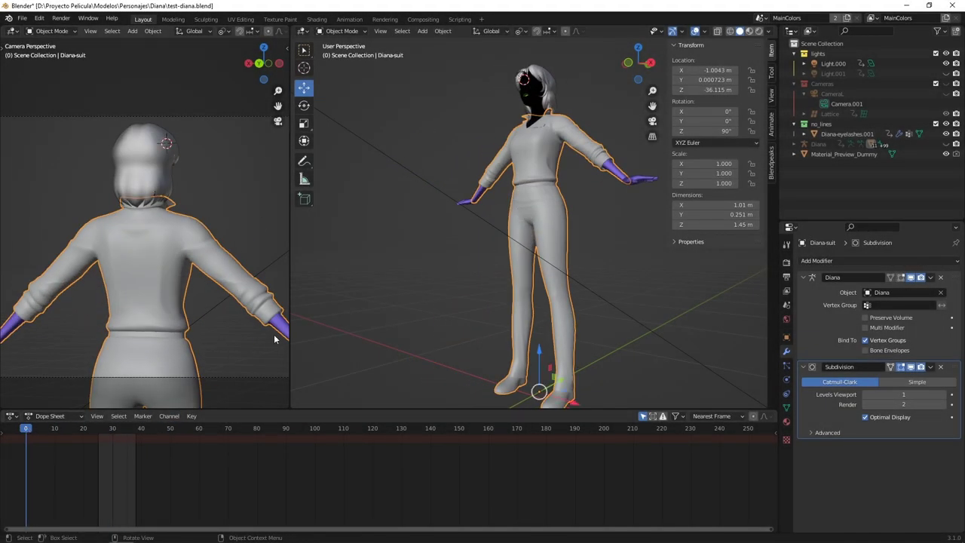
pyautogui.moveTo(458, 231); pyautogui.dragTo(427, 184, button='middle')
pyautogui.moveTo(289, 228); pyautogui.dragTo(19, 229)
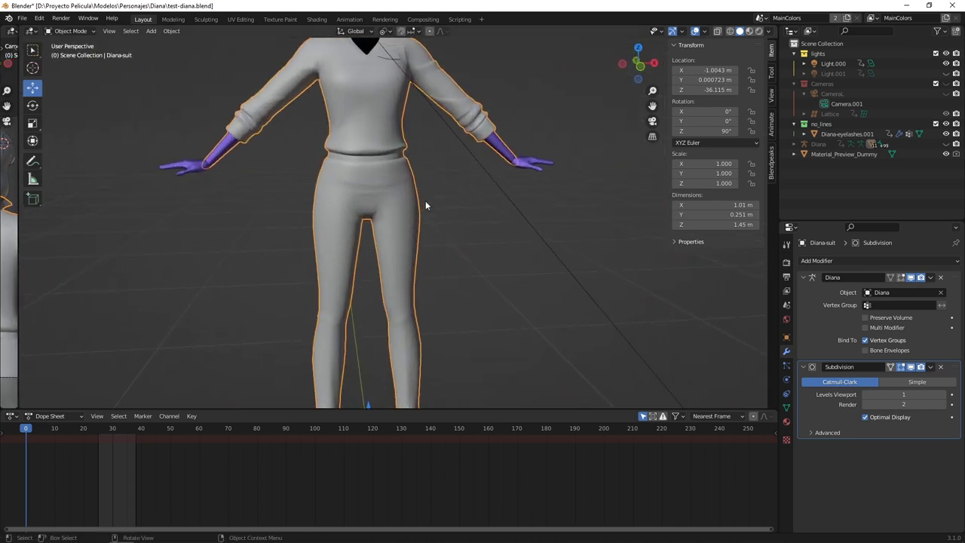
pyautogui.scroll(-4, 426, 200)
pyautogui.moveTo(425, 199)
pyautogui.mouseDown(button='middle')
pyautogui.moveTo(659, 199)
pyautogui.moveTo(452, 195)
pyautogui.mouseUp(button='middle')
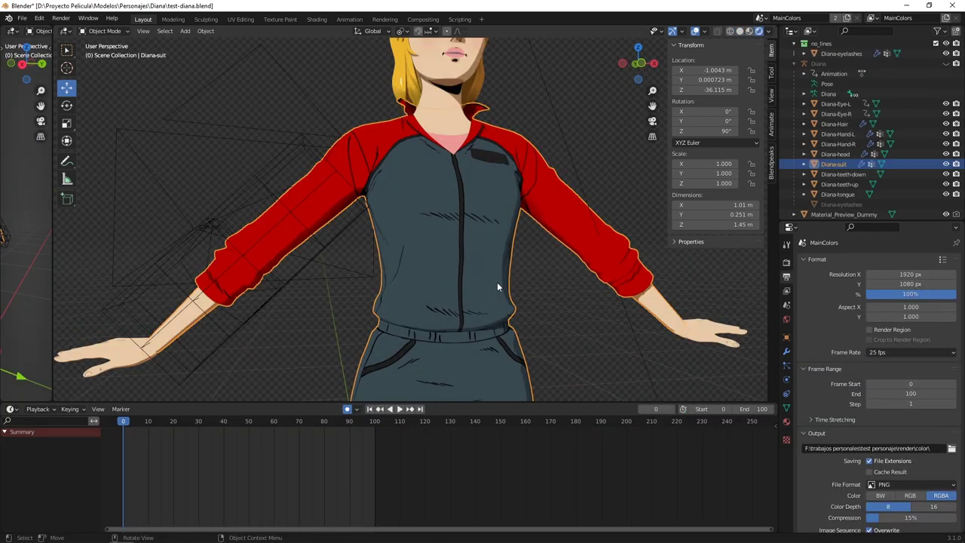
# - Show Diana-suit's modifier settings and toggle its Subdivision modifier preview
pyautogui.scroll(-4, 497, 282)
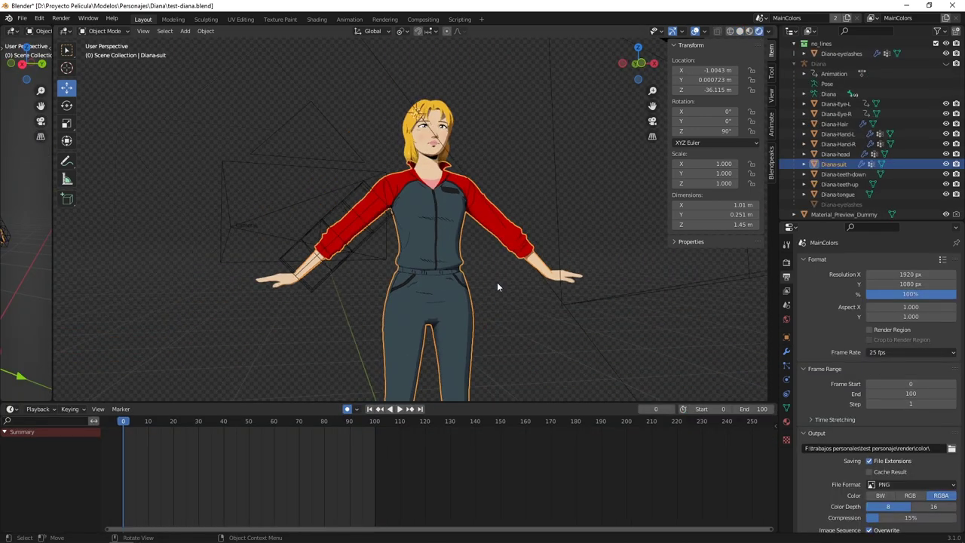
pyautogui.moveTo(497, 282); pyautogui.dragTo(543, 290, button='middle')
pyautogui.scroll(4, 466, 289)
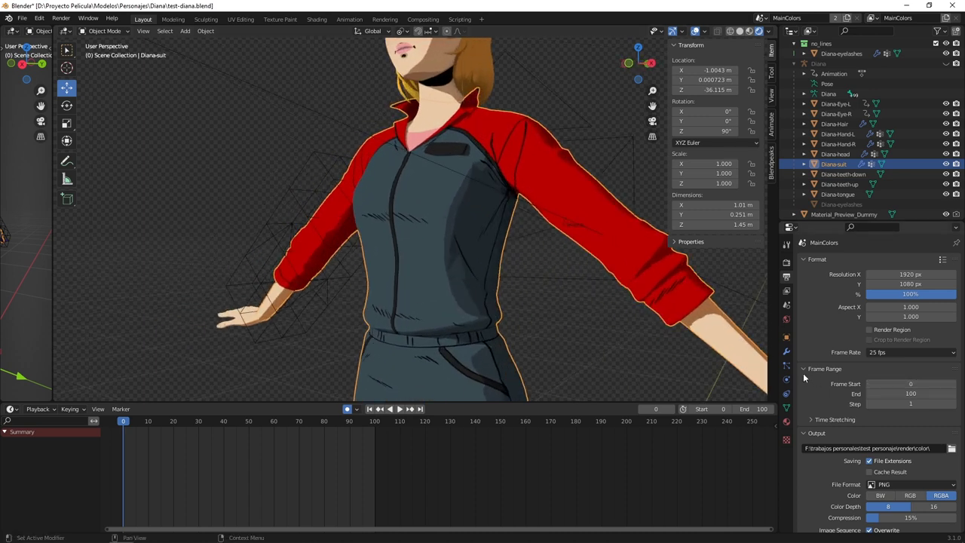
pyautogui.click(787, 352)
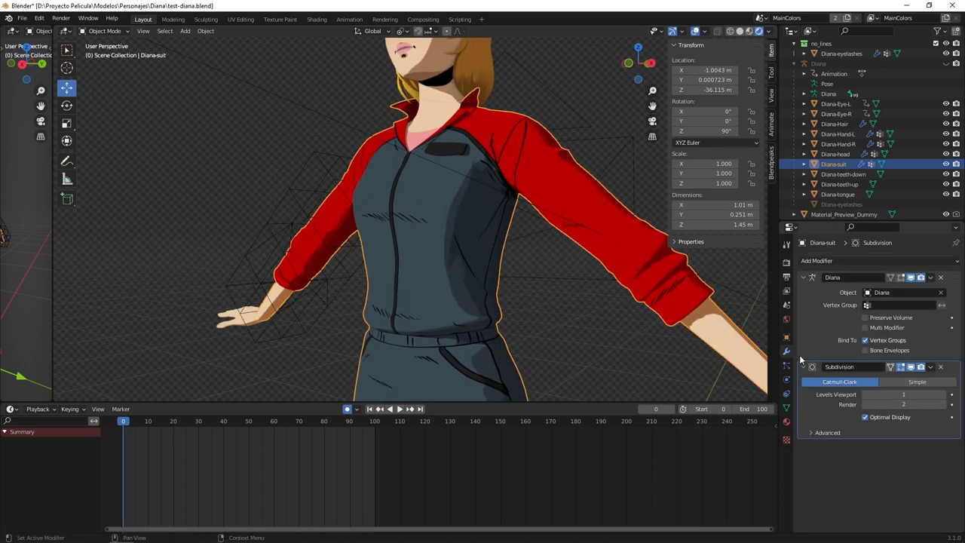
pyautogui.click(912, 366)
pyautogui.moveTo(500, 280); pyautogui.dragTo(513, 283, button='middle')
# - Reselect Diana-suit, enter Edit Mode and select a single edge of the suit
pyautogui.click(496, 297)
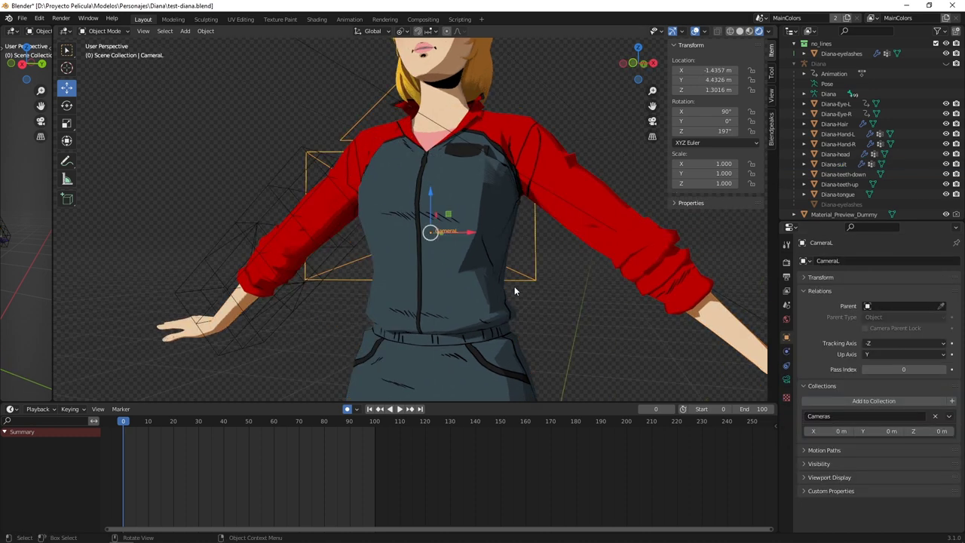
pyautogui.click(496, 297)
pyautogui.press('Tab')
pyautogui.moveTo(602, 310); pyautogui.dragTo(280, 351, button='middle')
pyautogui.click(499, 251)
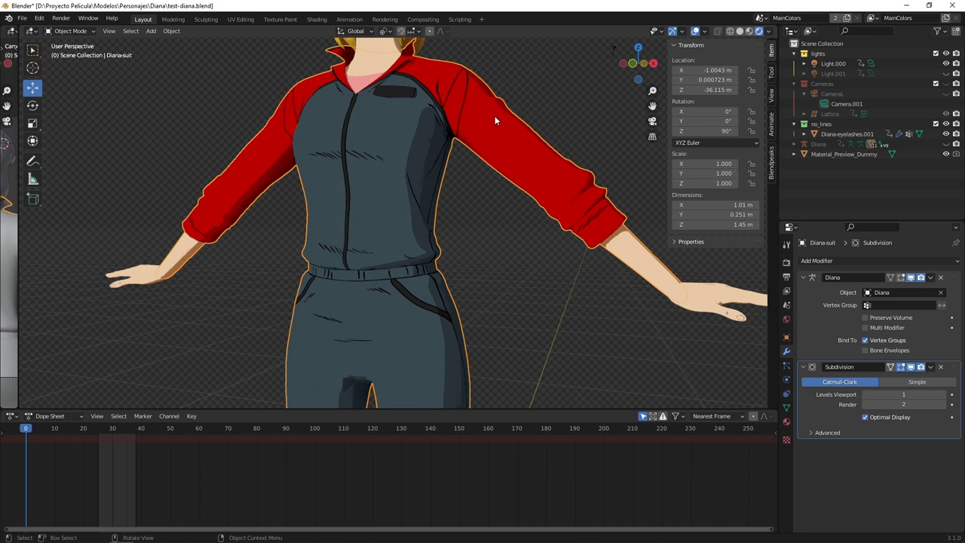
pyautogui.scroll(-6, 495, 119)
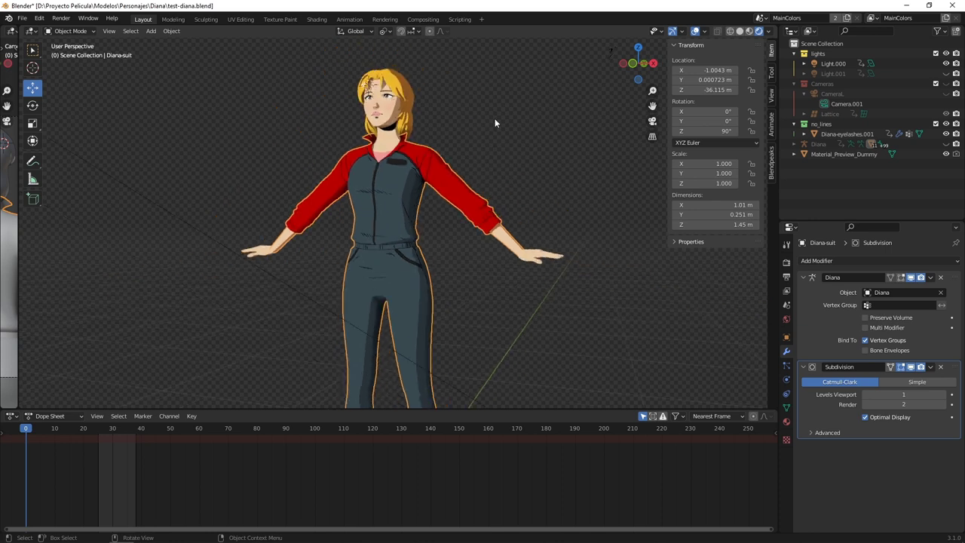
pyautogui.moveTo(498, 141); pyautogui.dragTo(578, 224, button='middle')
pyautogui.click(587, 239)
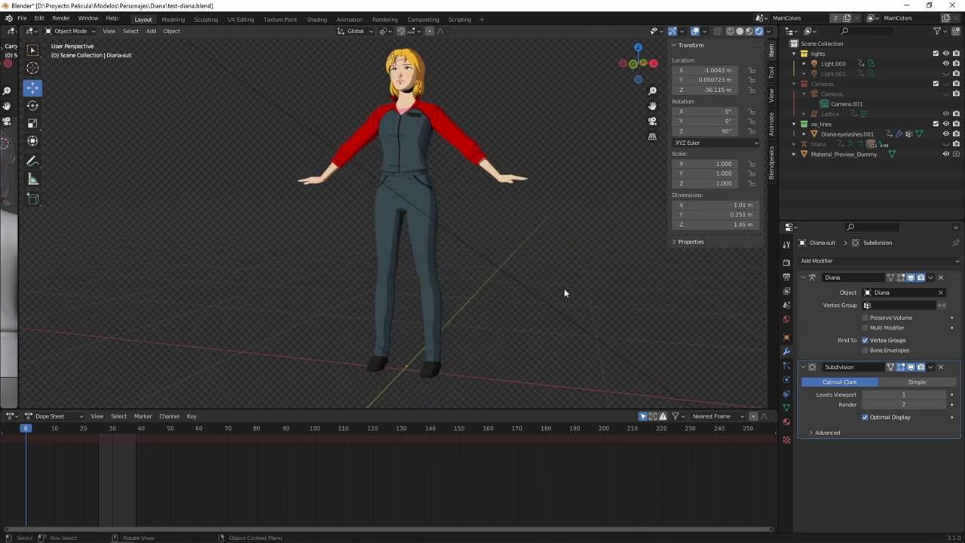
pyautogui.click(429, 192)
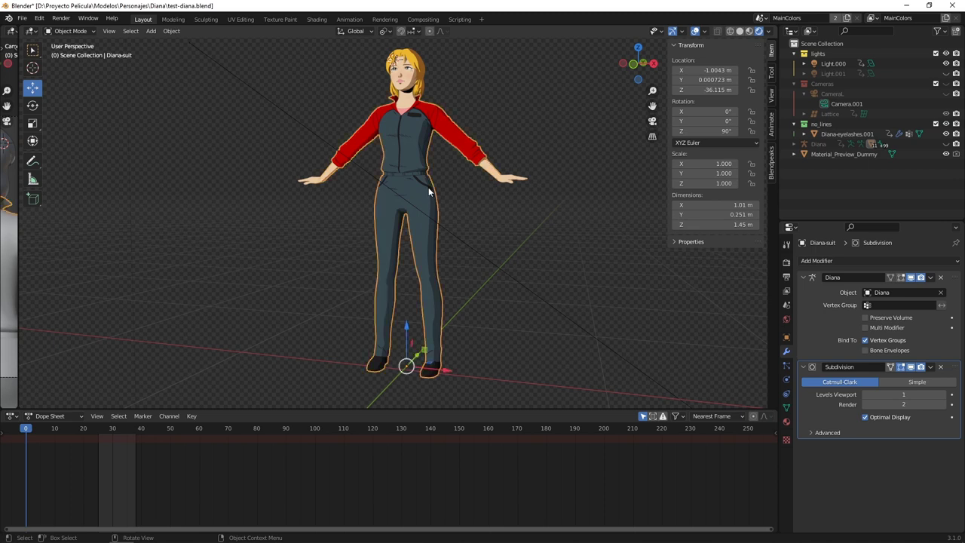
pyautogui.moveTo(445, 372)
pyautogui.mouseDown()
pyautogui.moveTo(543, 377)
pyautogui.moveTo(392, 374)
pyautogui.moveTo(490, 377)
pyautogui.moveTo(433, 375)
pyautogui.mouseUp()
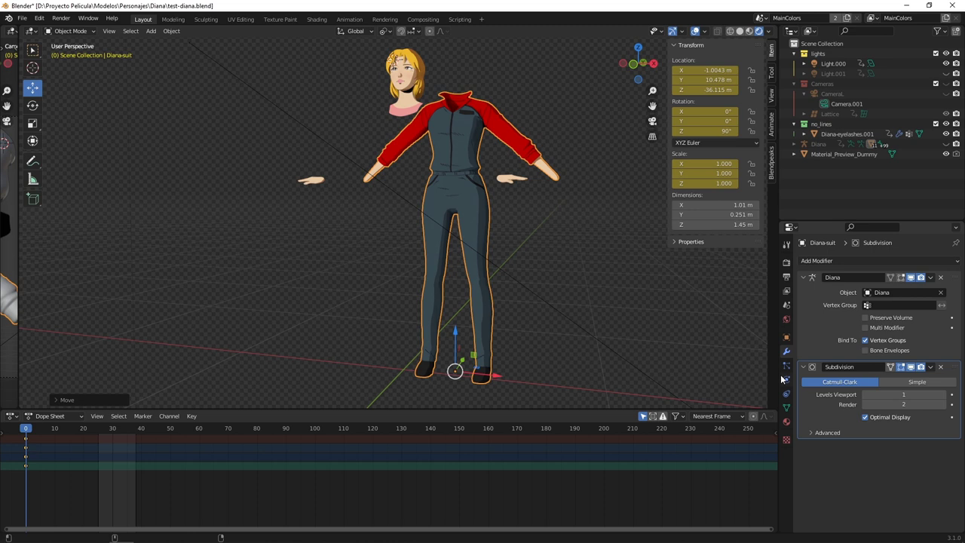
pyautogui.hotkey('ctrl', 'z')
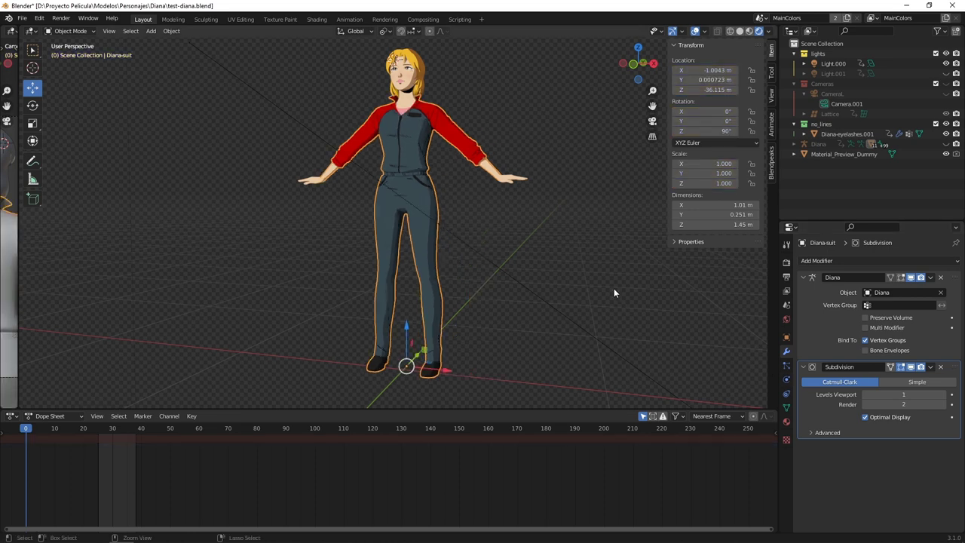
pyautogui.click(316, 186)
pyautogui.moveTo(327, 153)
pyautogui.mouseDown()
pyautogui.moveTo(326, 189)
pyautogui.moveTo(327, 154)
pyautogui.mouseUp()
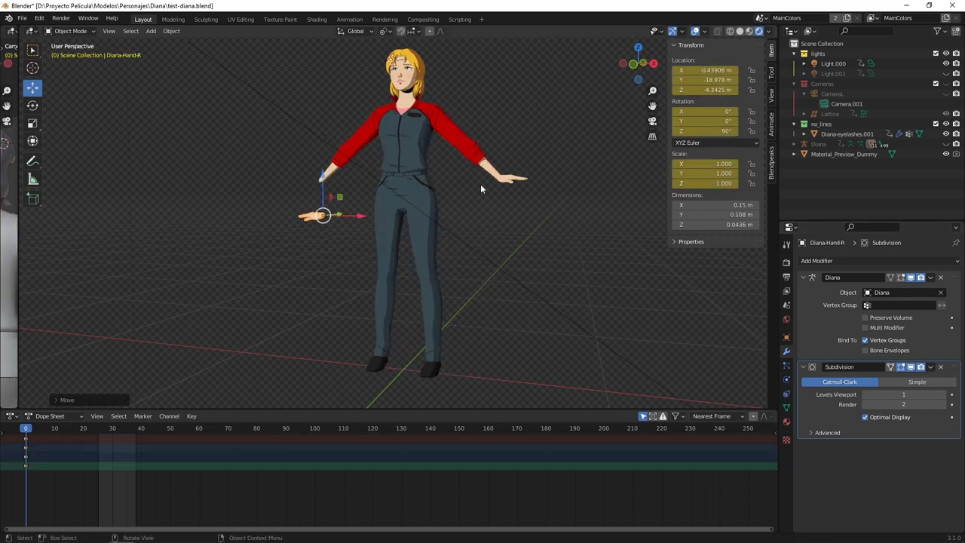
pyautogui.hotkey('ctrl', 'z')
pyautogui.click(502, 177)
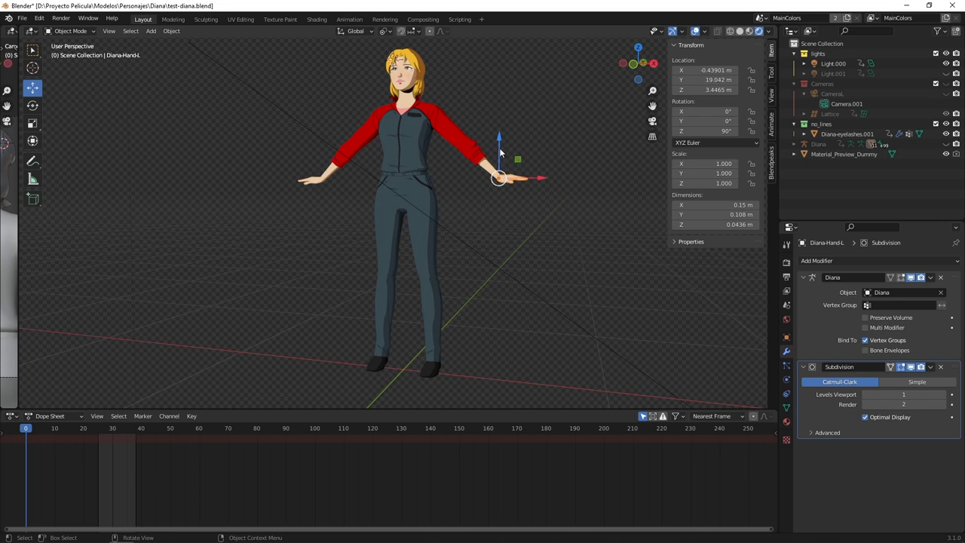
pyautogui.moveTo(499, 153); pyautogui.dragTo(499, 185)
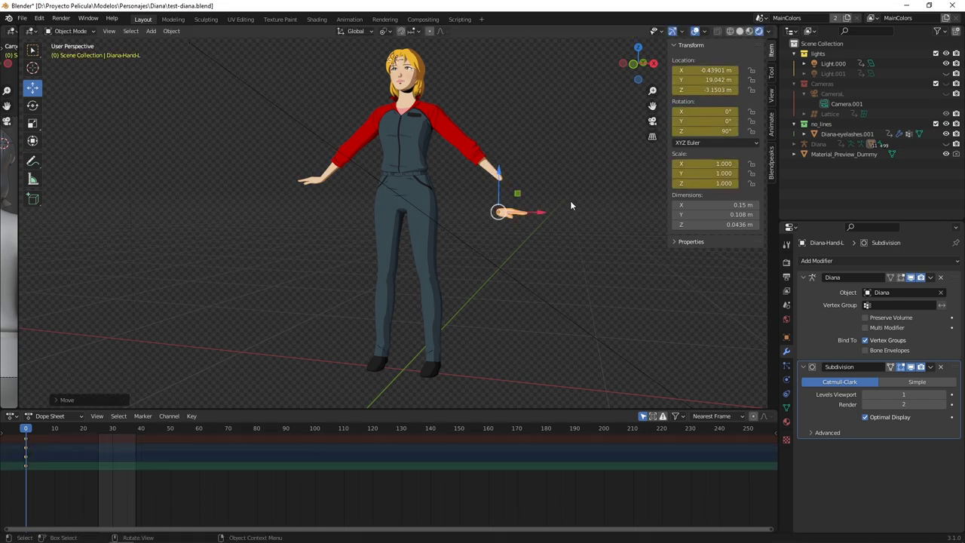
pyautogui.hotkey('ctrl', 'z')
pyautogui.moveTo(433, 178); pyautogui.dragTo(491, 163, button='middle')
pyautogui.scroll(3, 461, 133)
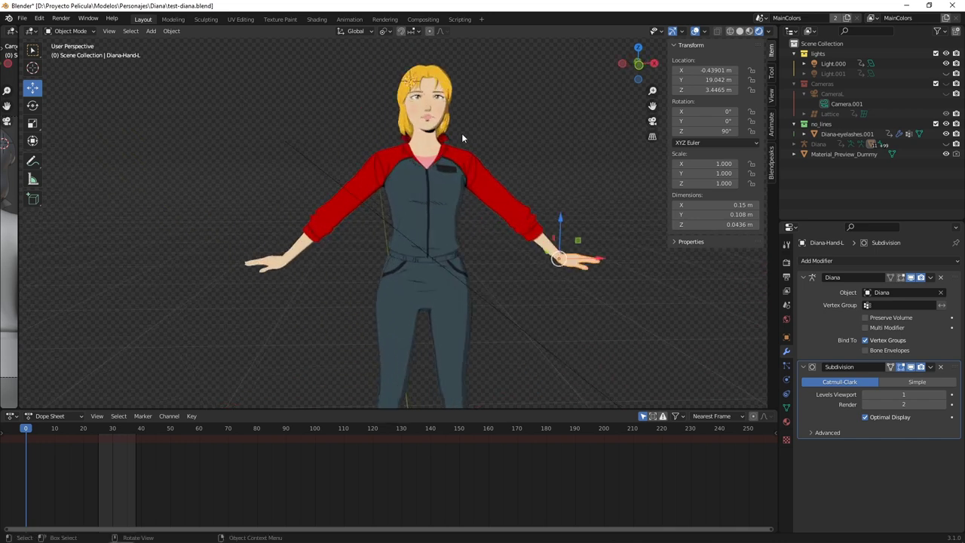
pyautogui.keyDown('shift'); pyautogui.moveTo(531, 105); pyautogui.dragTo(485, 214, button='middle'); pyautogui.keyUp('shift')
pyautogui.click(429, 194)
# - Test-move Diana's head sideways, then undo the move
pyautogui.moveTo(429, 202); pyautogui.dragTo(491, 216)
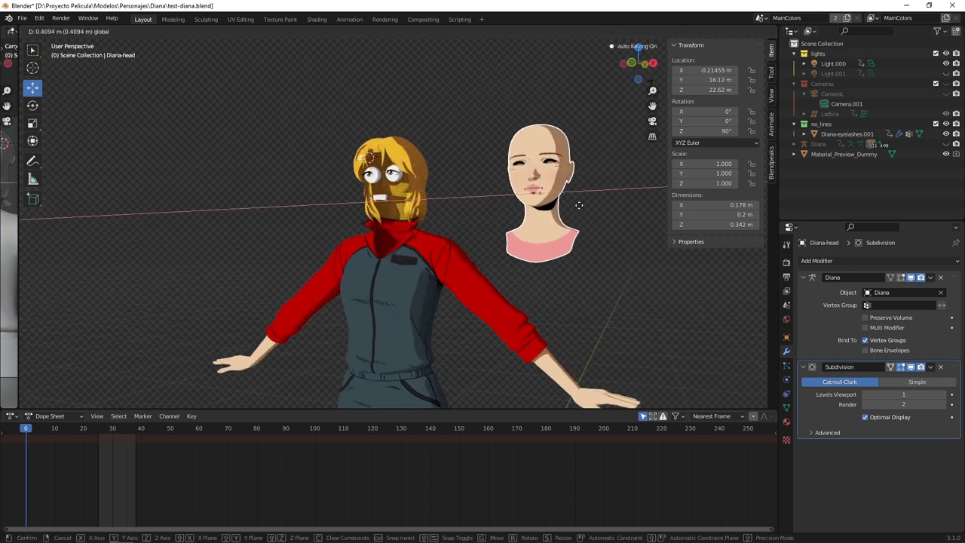
pyautogui.press('i')
pyautogui.moveTo(491, 216); pyautogui.dragTo(452, 233, button='middle')
pyautogui.hotkey('ctrl', 'z')
pyautogui.hotkey('ctrl', 'z')
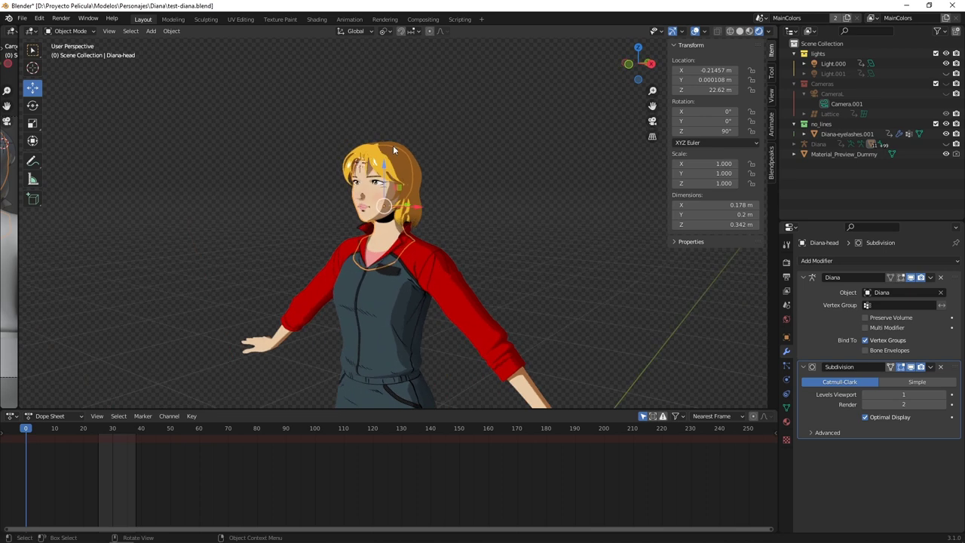
# - Lift the hair above the head as a test, undo it, and reselect the head
pyautogui.click(393, 142)
pyautogui.moveTo(383, 143); pyautogui.dragTo(383, 69)
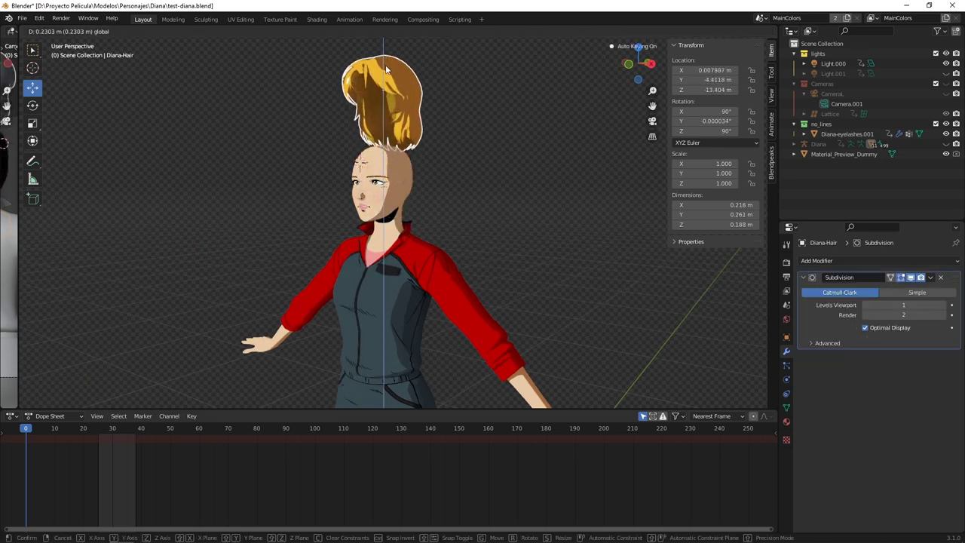
pyautogui.press('i')
pyautogui.moveTo(407, 193); pyautogui.dragTo(400, 252, button='middle')
pyautogui.hotkey('ctrl', 'z')
pyautogui.hotkey('ctrl', 'z')
pyautogui.scroll(5, 390, 161)
pyautogui.click(426, 195)
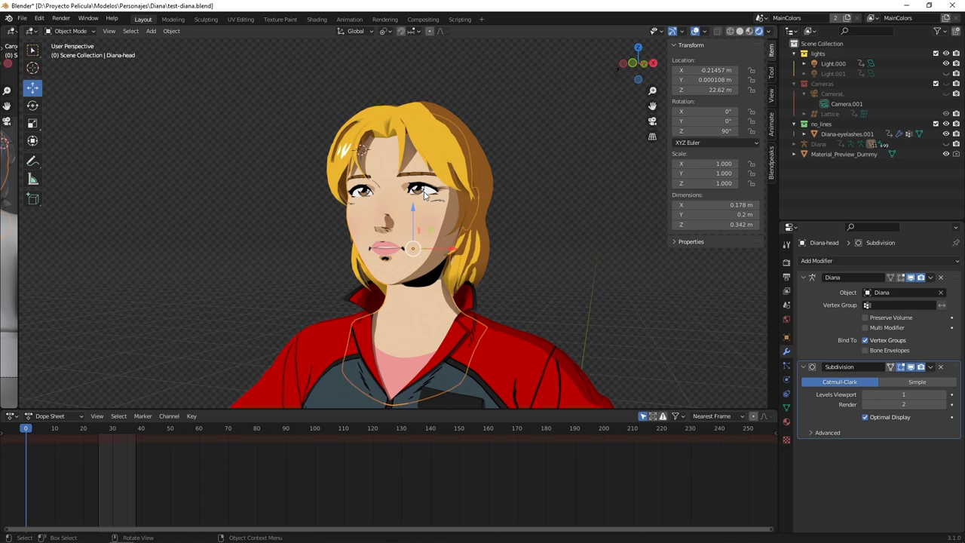
# - Expand the Diana collection in the Outliner and hide the Diana-head mesh
pyautogui.click(794, 144)
pyautogui.scroll(-4, 867, 158)
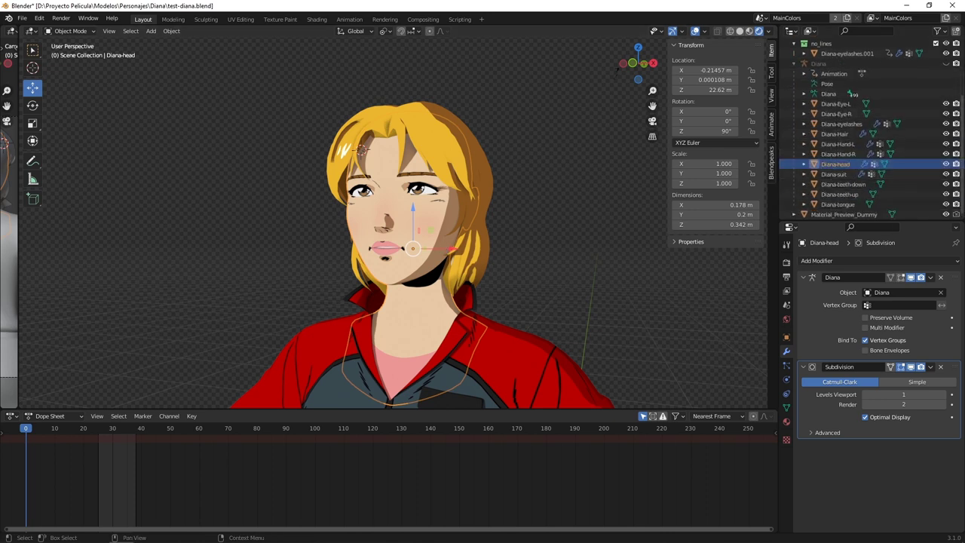
pyautogui.click(947, 164)
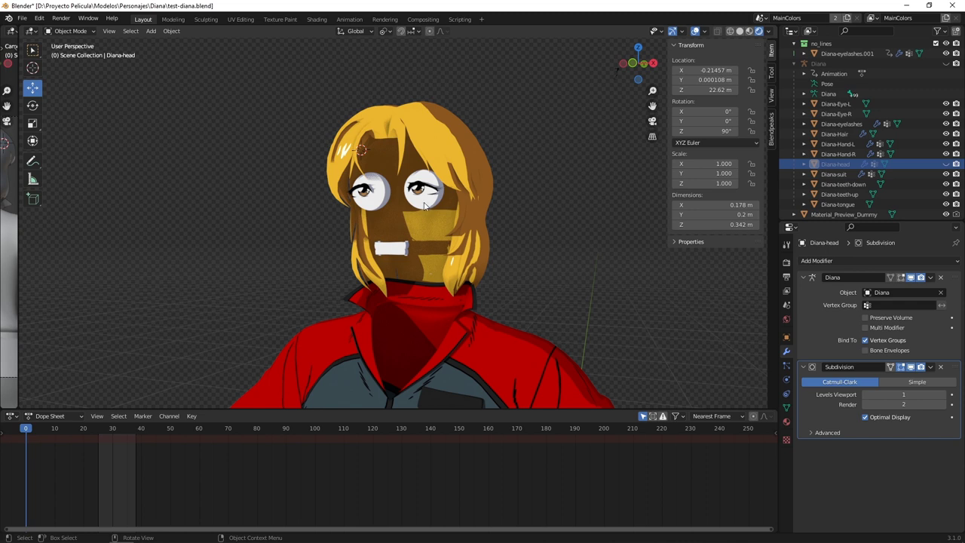
pyautogui.moveTo(420, 188); pyautogui.dragTo(539, 317, button='middle')
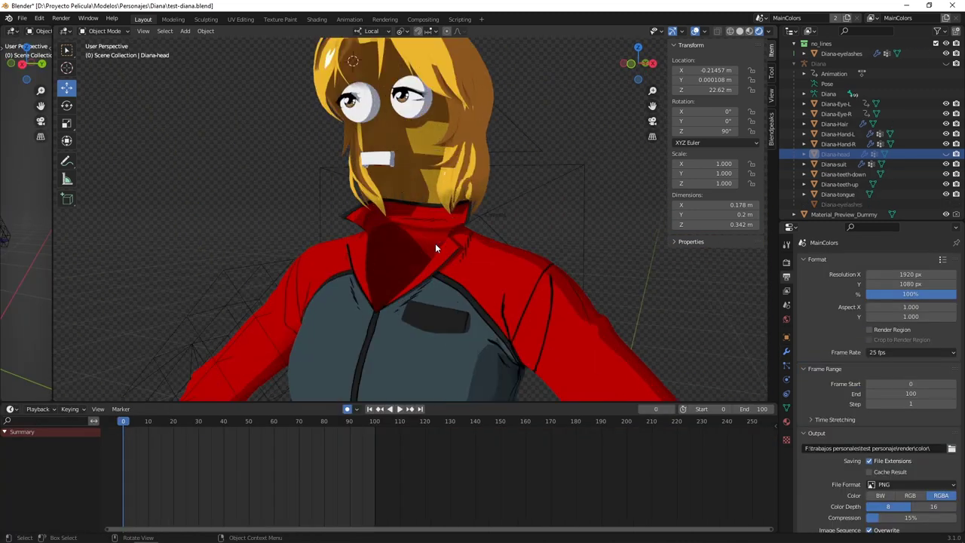
pyautogui.moveTo(436, 242)
pyautogui.mouseDown(button='middle')
pyautogui.moveTo(523, 259)
pyautogui.moveTo(431, 249)
pyautogui.mouseUp(button='middle')
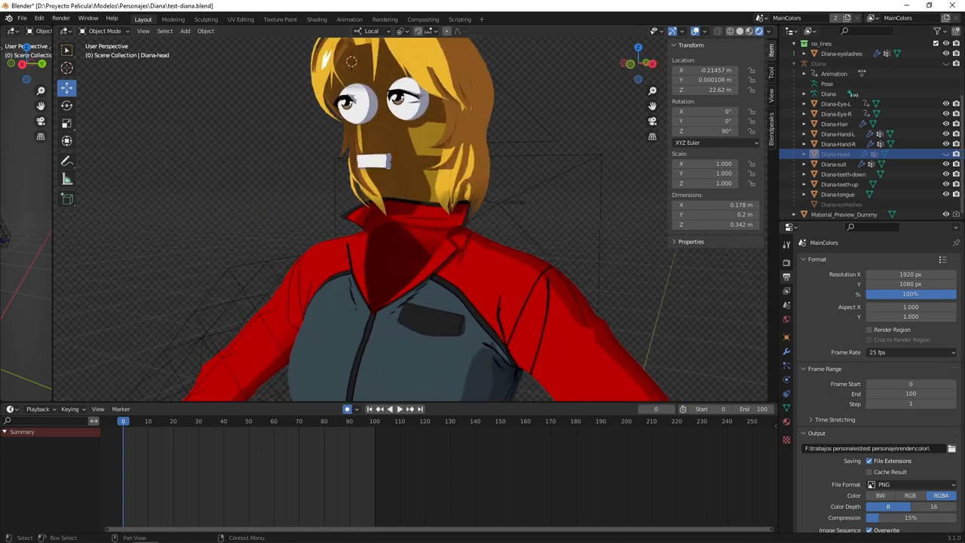
# - Make the Diana armature and the Diana-head mesh visible again
pyautogui.click(947, 64)
pyautogui.moveTo(574, 136); pyautogui.dragTo(498, 135, button='middle')
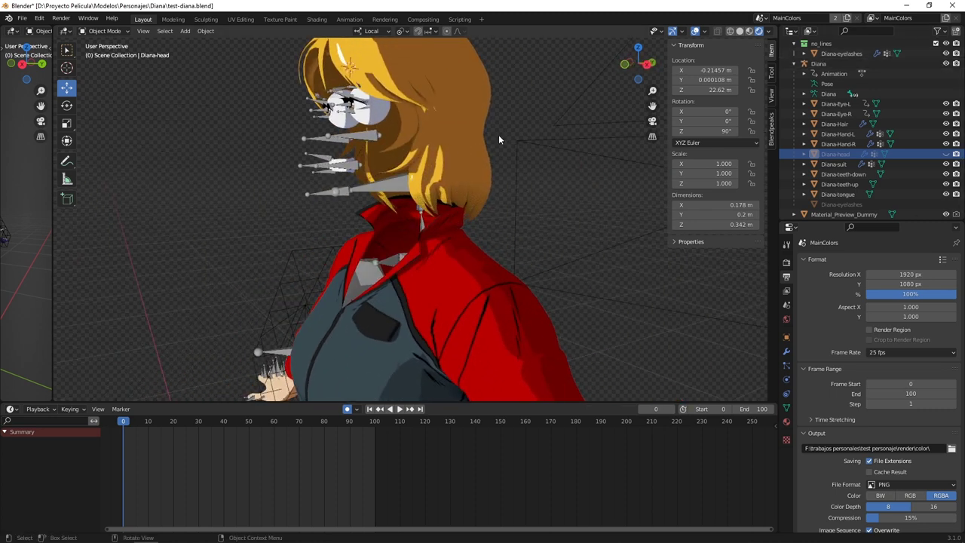
pyautogui.click(947, 154)
pyautogui.moveTo(525, 178); pyautogui.dragTo(656, 178, button='middle')
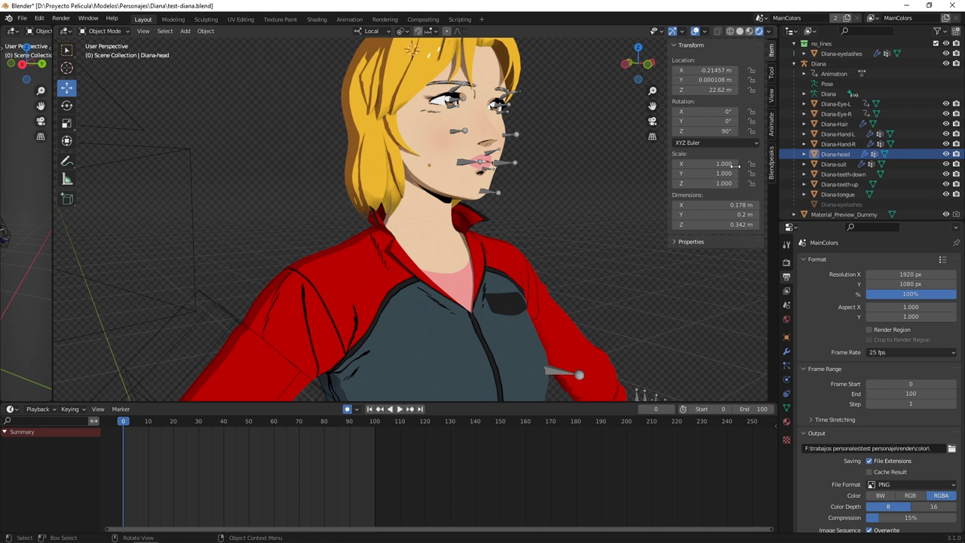
# - Switch to the Shading workspace with the suit selected and frame its node tree
pyautogui.click(317, 19)
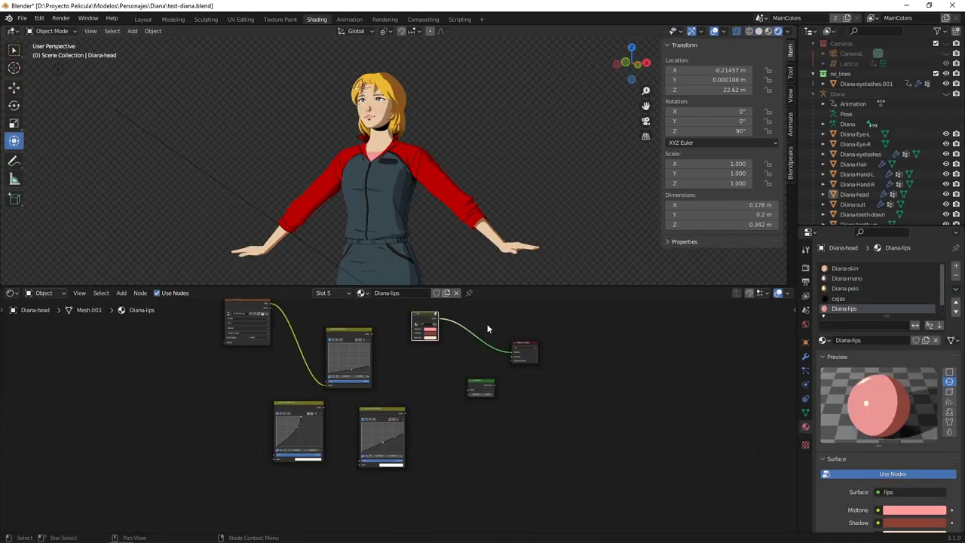
pyautogui.click(384, 209)
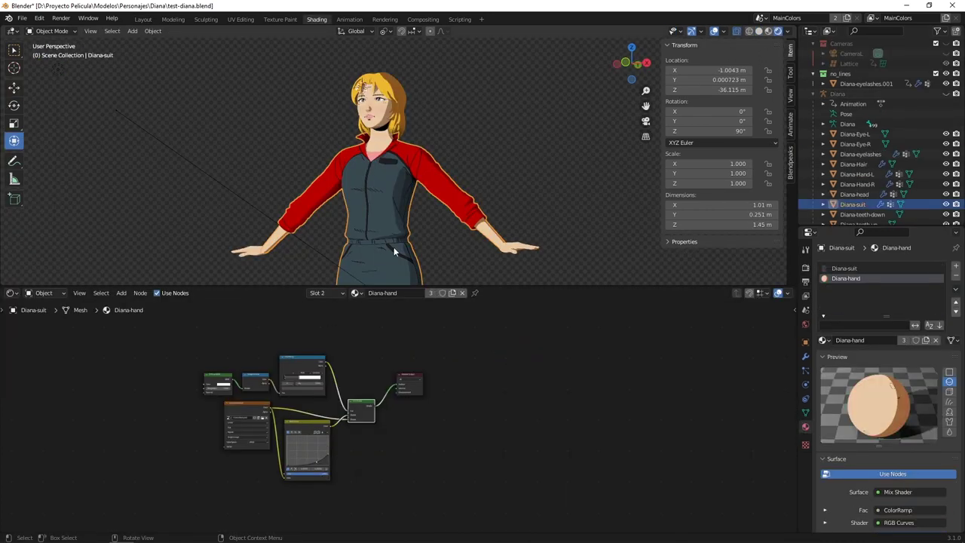
pyautogui.scroll(3, 354, 418)
pyautogui.press('Home')
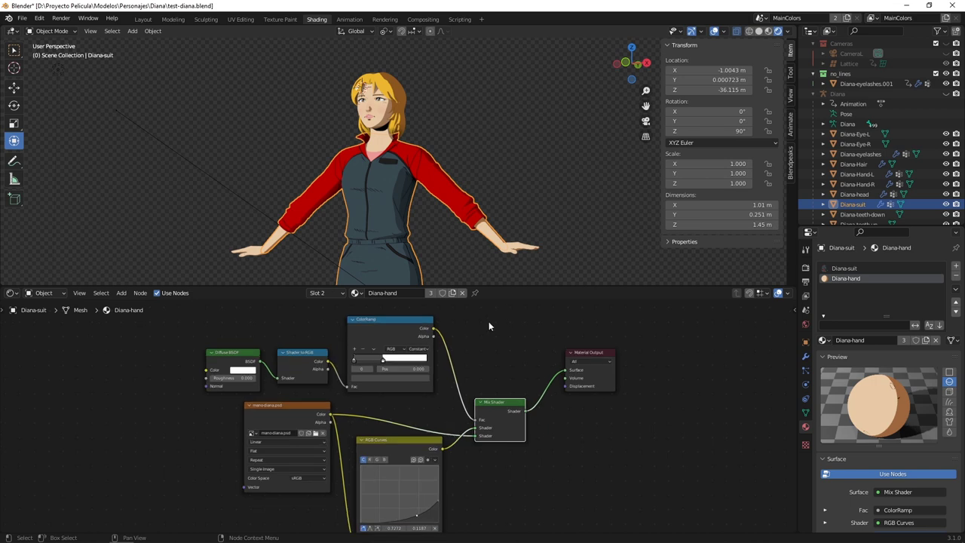
# - Enlarge the node editor and move the Image Texture node left and RGB Curves down-left
pyautogui.moveTo(502, 287); pyautogui.dragTo(494, 241)
pyautogui.moveTo(454, 336); pyautogui.dragTo(434, 324, button='middle')
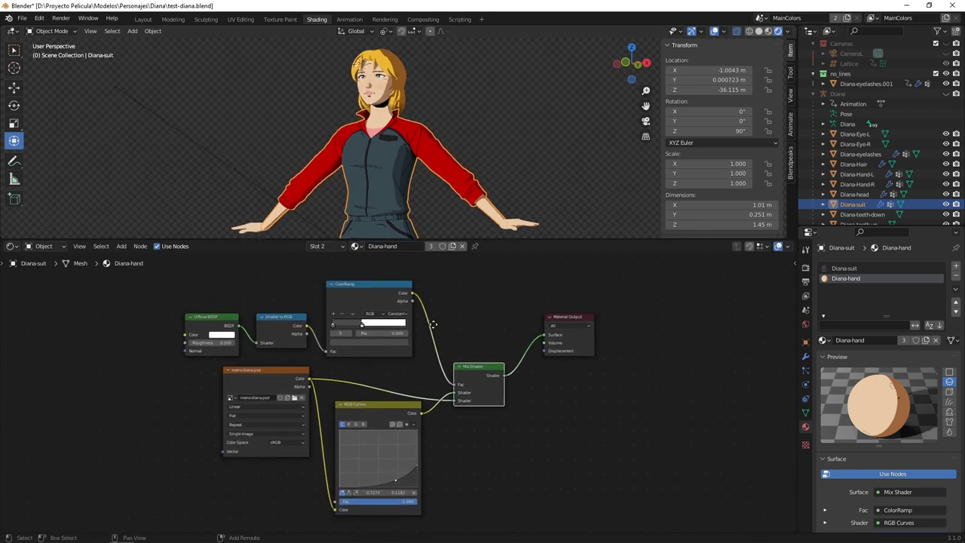
pyautogui.moveTo(288, 372); pyautogui.dragTo(218, 378)
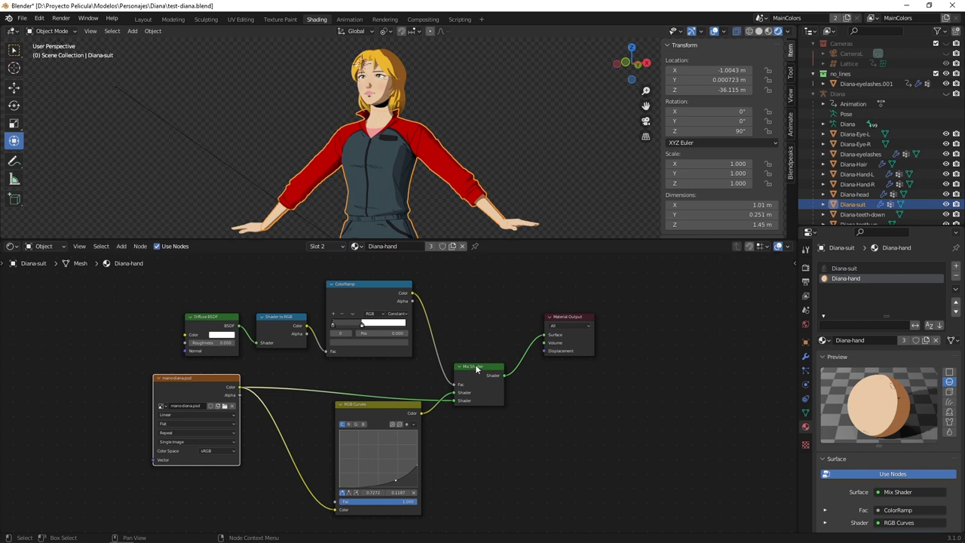
pyautogui.moveTo(398, 402); pyautogui.dragTo(385, 412)
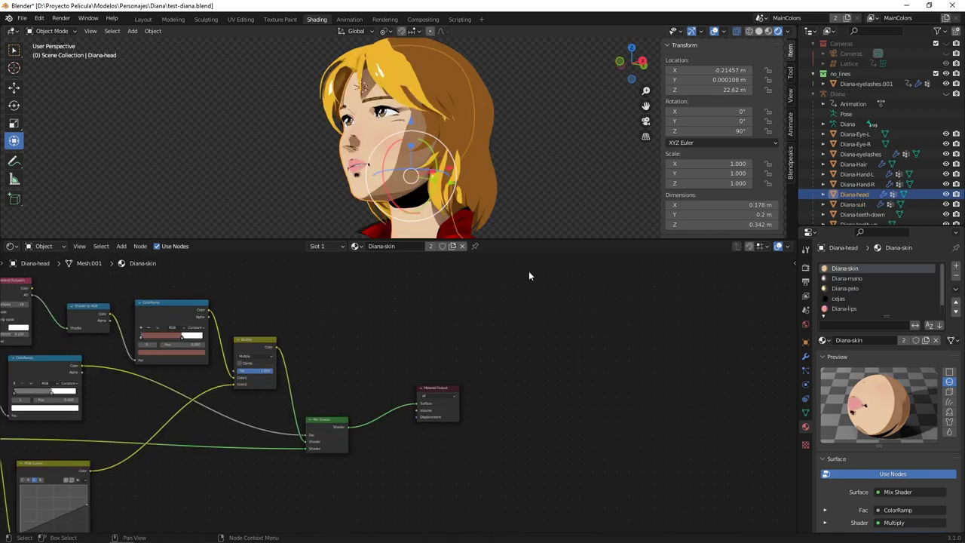
# - Add a point to the skin's RGB Curves node and drag it to 0.6136, 0.4062
pyautogui.moveTo(528, 274); pyautogui.dragTo(455, 393, button='middle')
pyautogui.scroll(2, 392, 380)
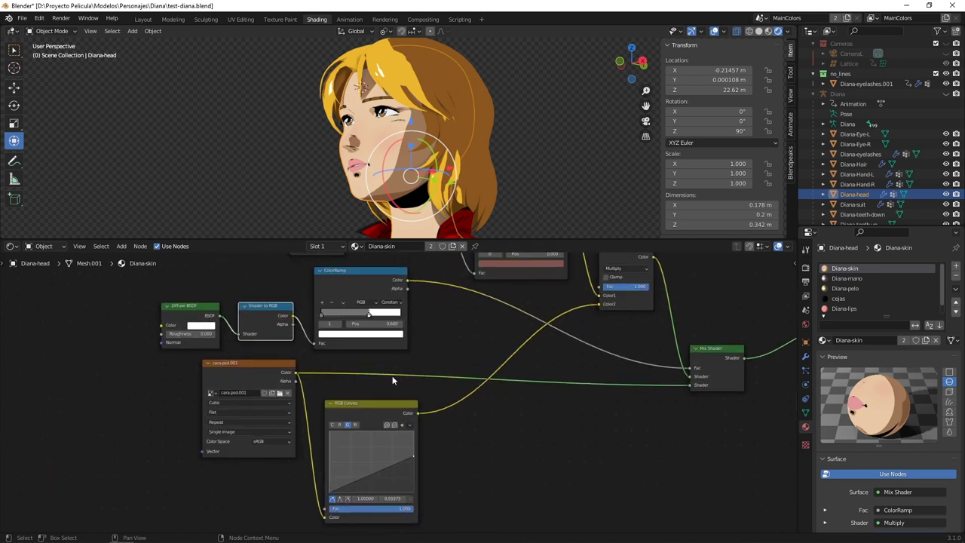
pyautogui.keyDown('shift'); pyautogui.scroll(-2, 400, 415); pyautogui.keyUp('shift')
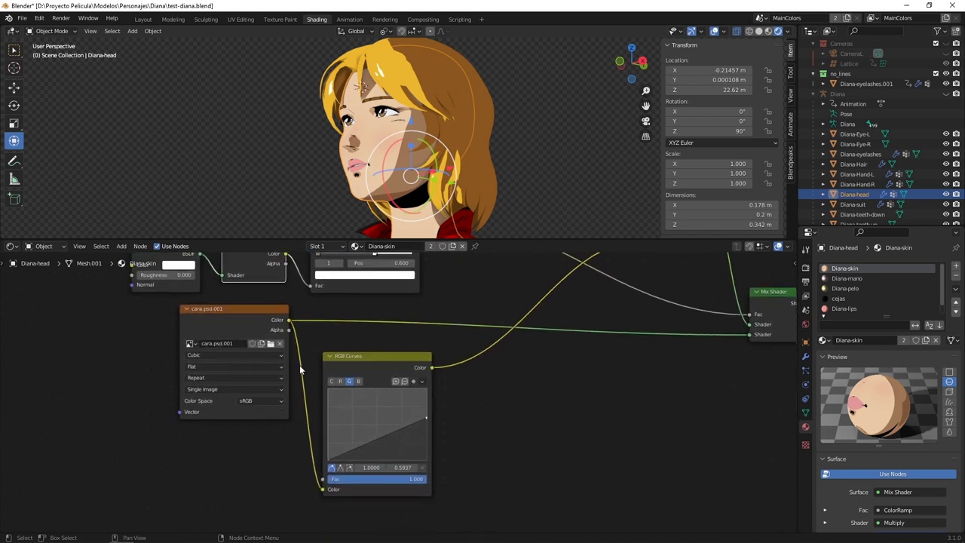
pyautogui.moveTo(397, 437); pyautogui.dragTo(392, 441)
pyautogui.moveTo(521, 189); pyautogui.dragTo(494, 185, button='middle')
pyautogui.moveTo(395, 452); pyautogui.dragTo(388, 431)
pyautogui.moveTo(317, 220); pyautogui.dragTo(459, 44, button='middle')
pyautogui.scroll(-2, 433, 146)
pyautogui.moveTo(434, 146); pyautogui.dragTo(466, 129, button='middle')
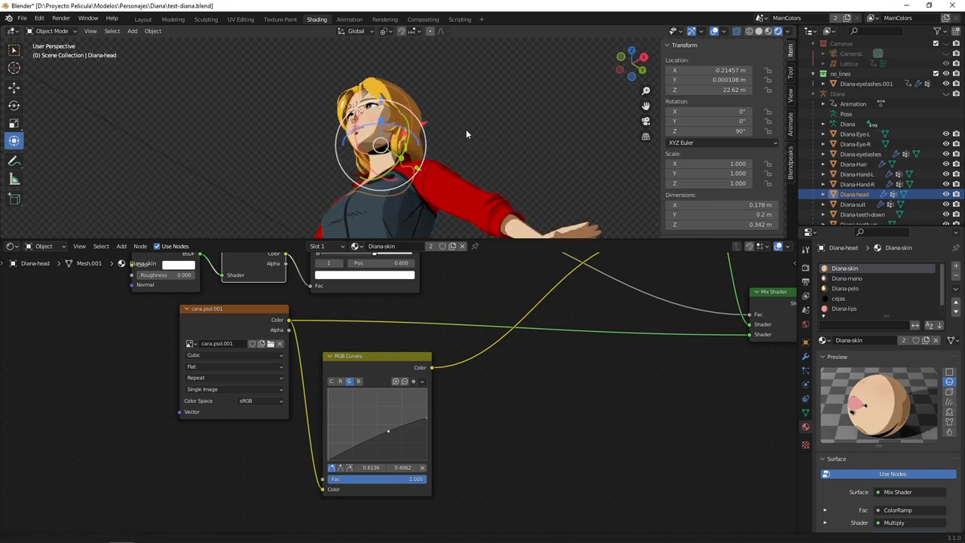
pyautogui.moveTo(481, 186); pyautogui.dragTo(439, 149, button='middle')
# - Select the hair and frame its material nodes, bringing Tones2 and the output into view
pyautogui.click(417, 139)
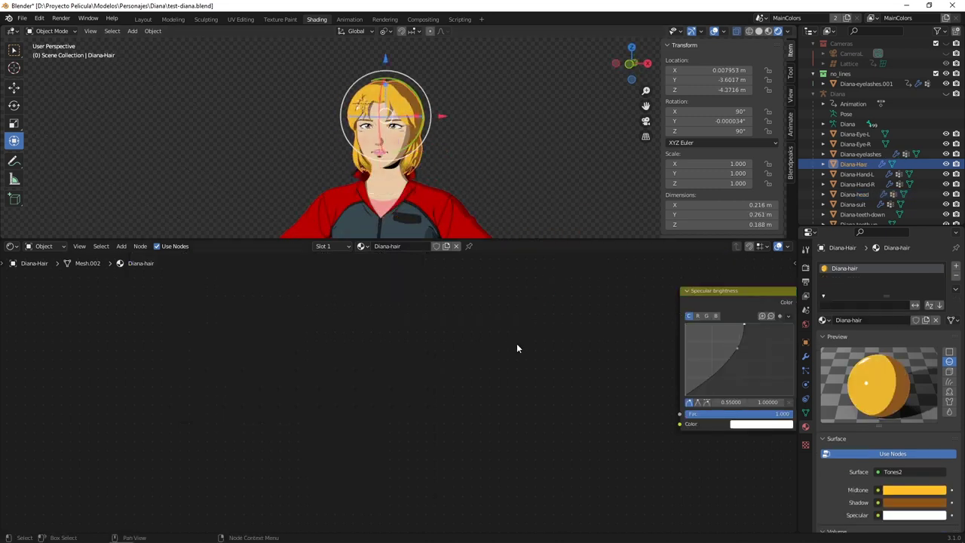
pyautogui.press('Home')
pyautogui.scroll(3, 521, 331)
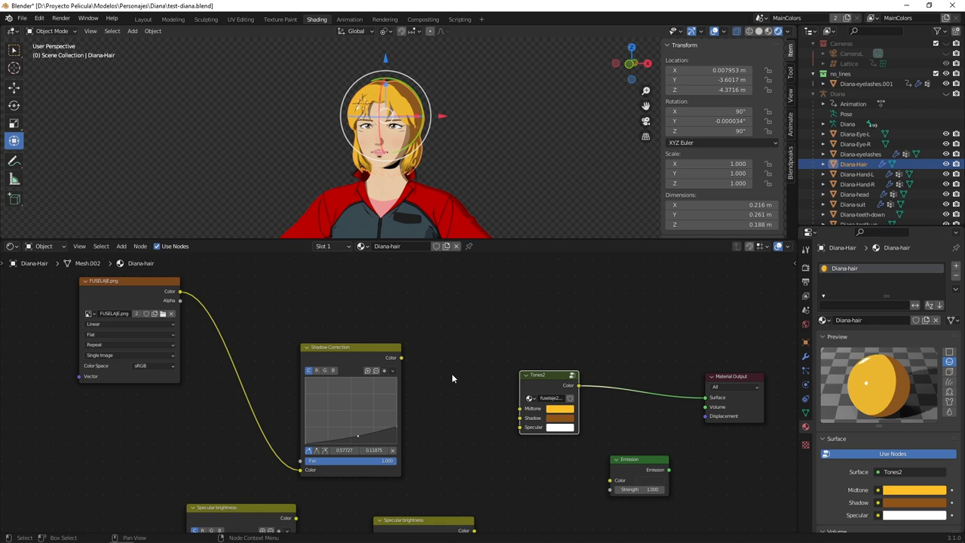
pyautogui.moveTo(479, 389); pyautogui.dragTo(299, 341, button='middle')
pyautogui.scroll(5, 392, 380)
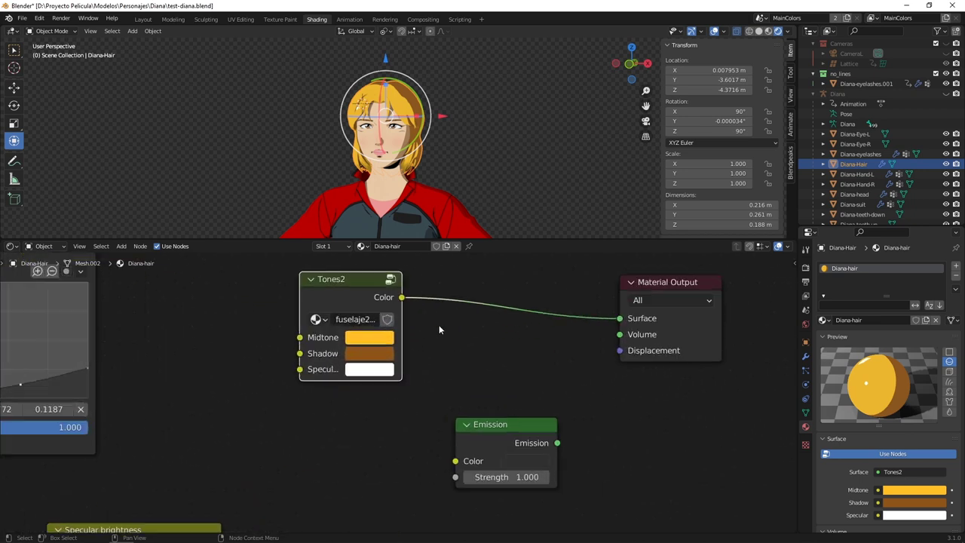
# - Enter the Tones2 group and pan across its Diffuse, Glossy and Mix nodes
pyautogui.click(310, 310)
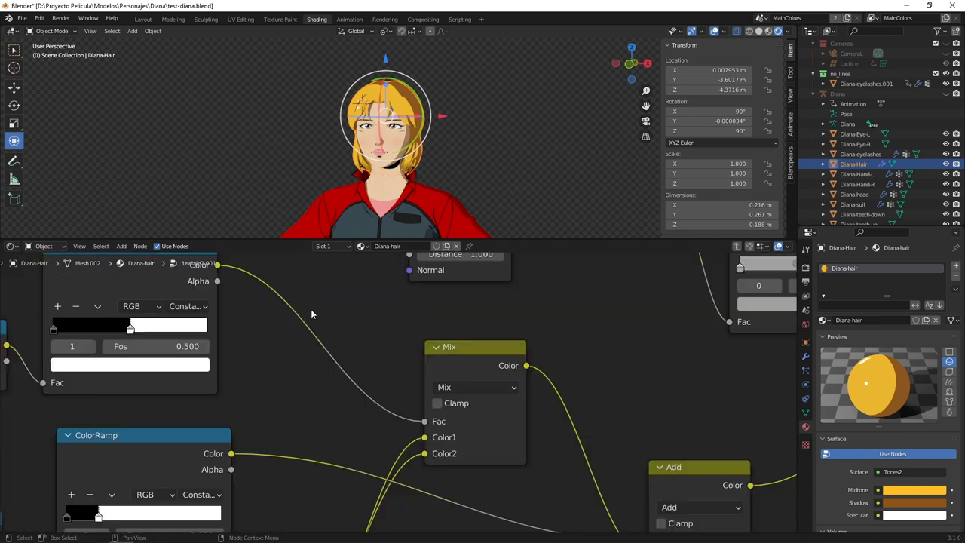
pyautogui.scroll(-5, 364, 369)
pyautogui.scroll(4, 364, 368)
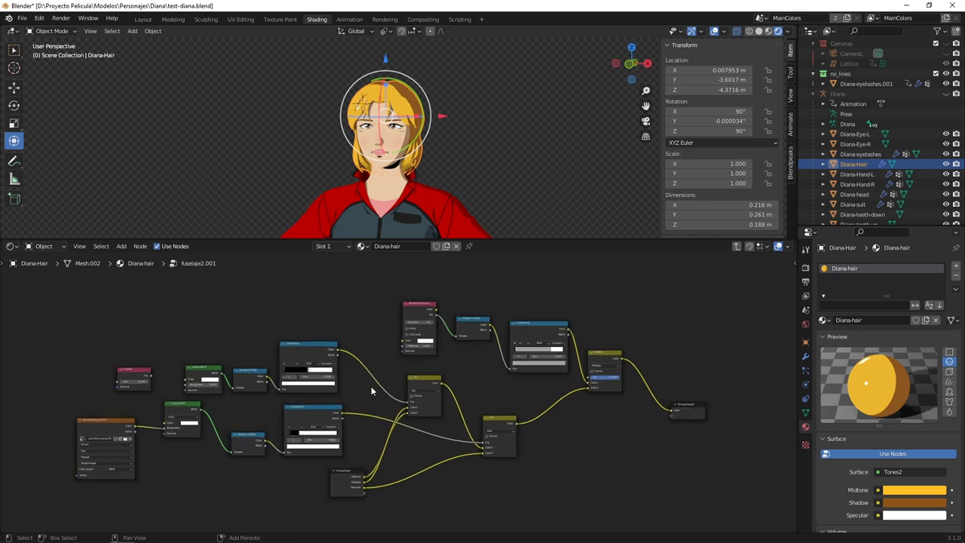
pyautogui.moveTo(412, 332); pyautogui.dragTo(412, 342, button='middle')
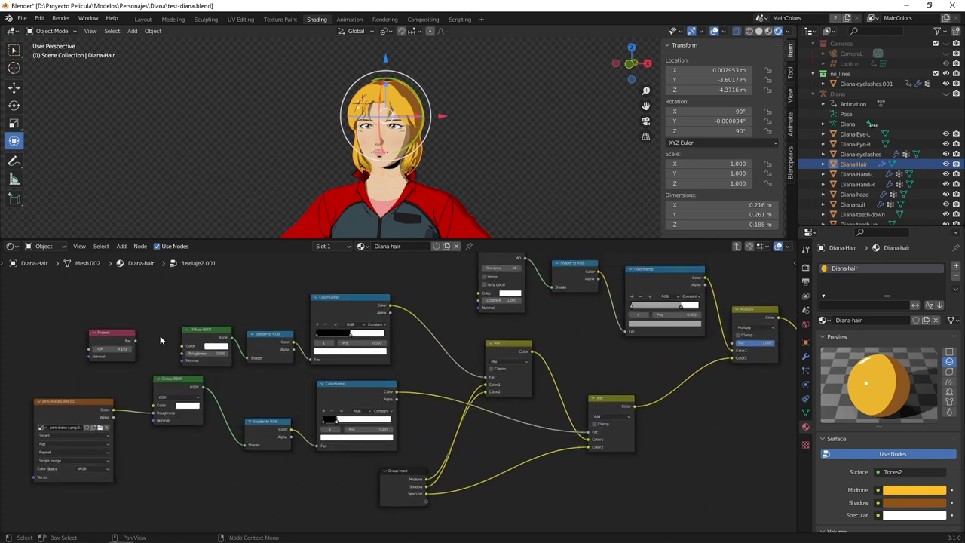
pyautogui.scroll(2, 202, 343)
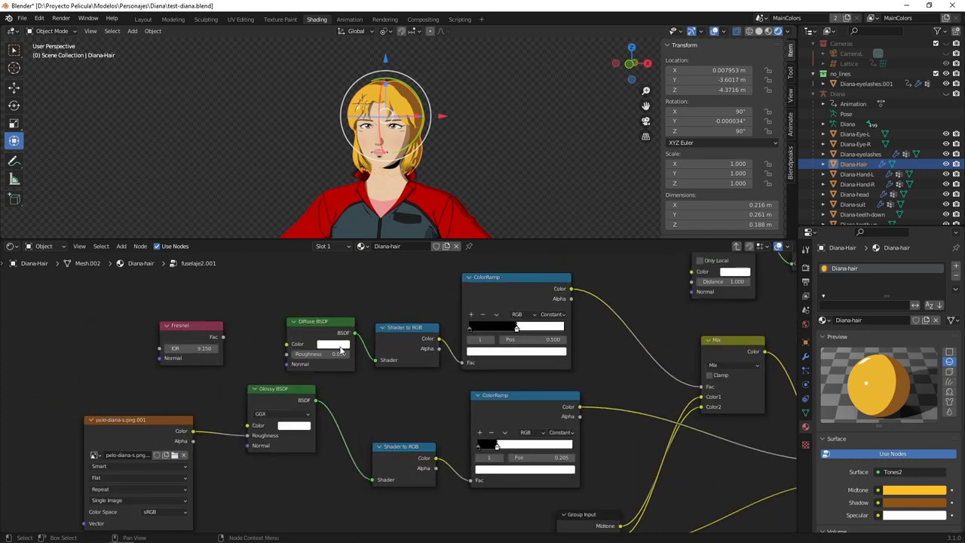
pyautogui.moveTo(340, 349); pyautogui.dragTo(261, 289, button='middle')
pyautogui.moveTo(283, 365); pyautogui.dragTo(166, 358, button='middle')
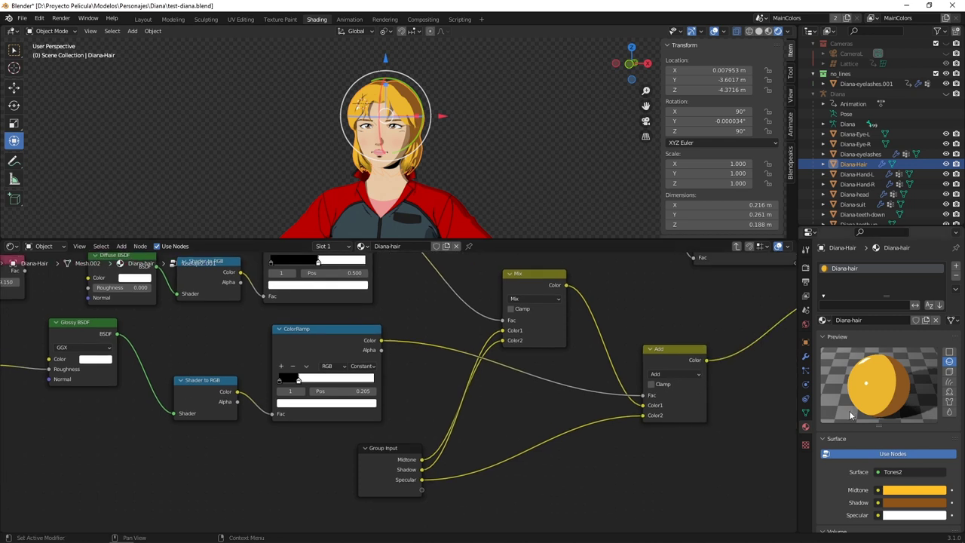
pyautogui.moveTo(422, 114); pyautogui.dragTo(552, 129, button='middle')
pyautogui.scroll(3, 475, 113)
pyautogui.scroll(-2, 452, 115)
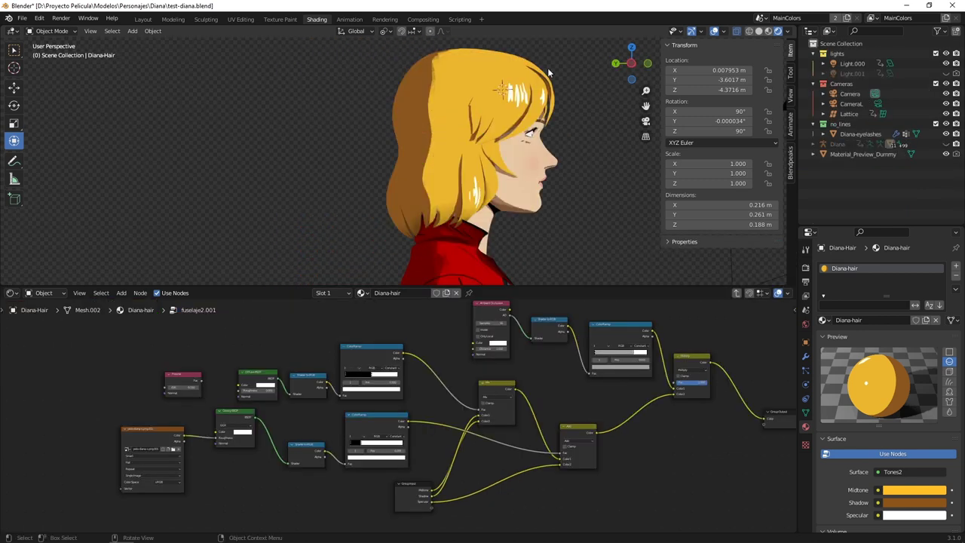
# - Select the hair, pan across its node tree, and return to the Layout workspace
pyautogui.moveTo(435, 139); pyautogui.dragTo(280, 146, button='middle')
pyautogui.click(364, 92)
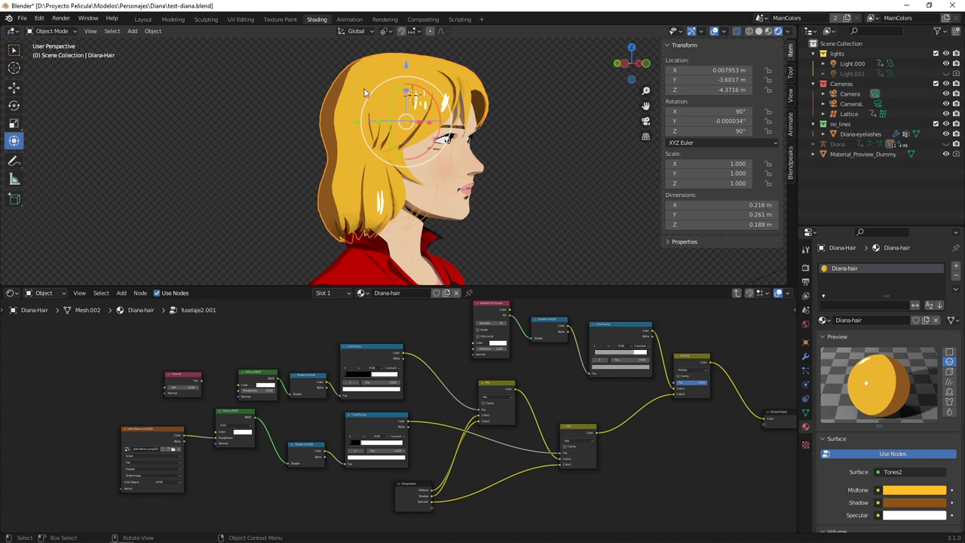
pyautogui.scroll(3, 353, 396)
pyautogui.moveTo(290, 429); pyautogui.dragTo(438, 378, button='middle')
pyautogui.moveTo(598, 341); pyautogui.dragTo(296, 408, button='middle')
pyautogui.scroll(-1, 297, 408)
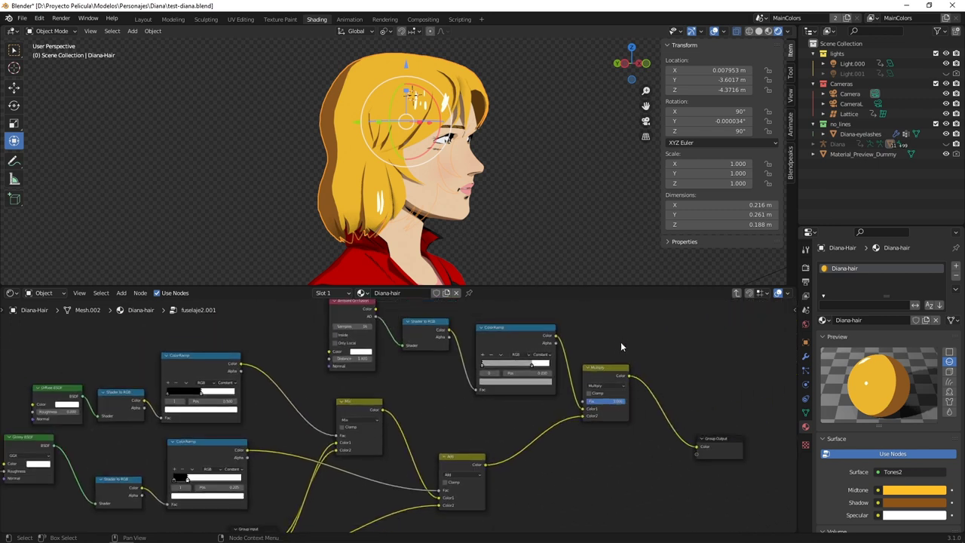
pyautogui.click(613, 167)
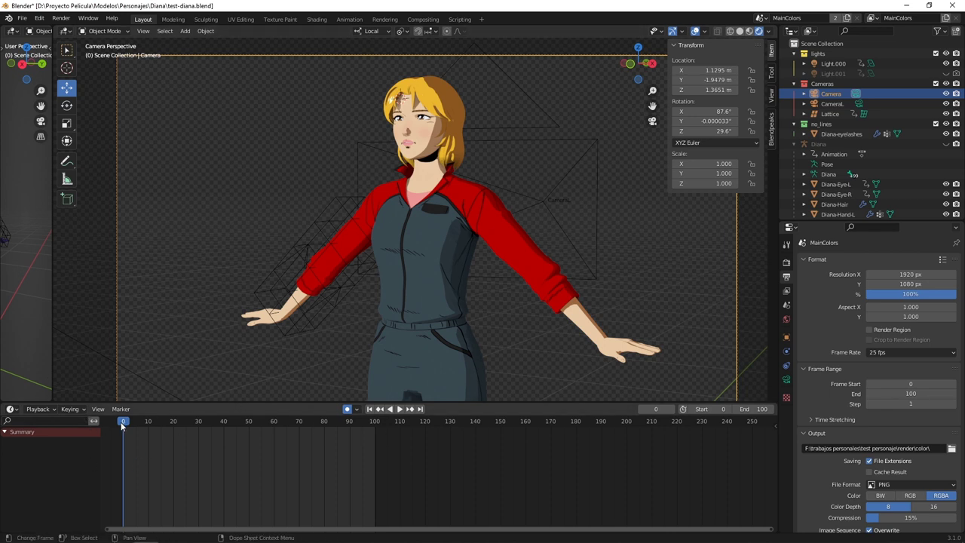
# - Play the test animation, then scrub back to frame 51 with Diana's hands raised
pyautogui.press('space')
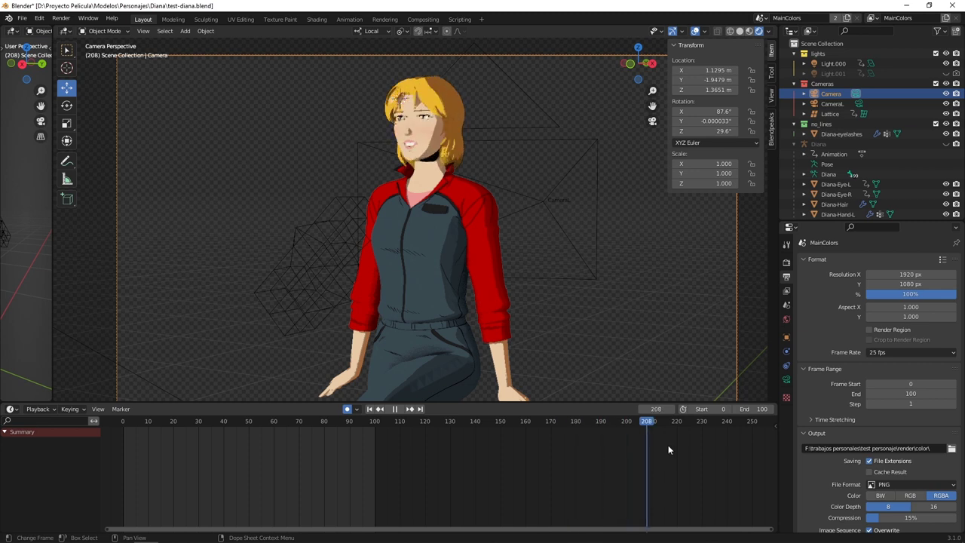
pyautogui.moveTo(715, 448); pyautogui.dragTo(251, 440)
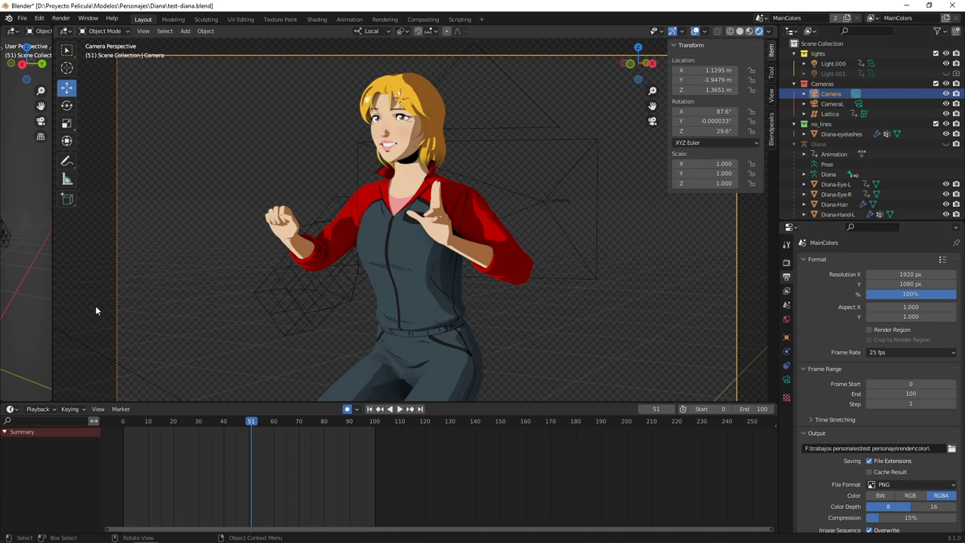
# - Render frame 51 with F12 to produce the cel-shaded image of Diana
pyautogui.press('F12')
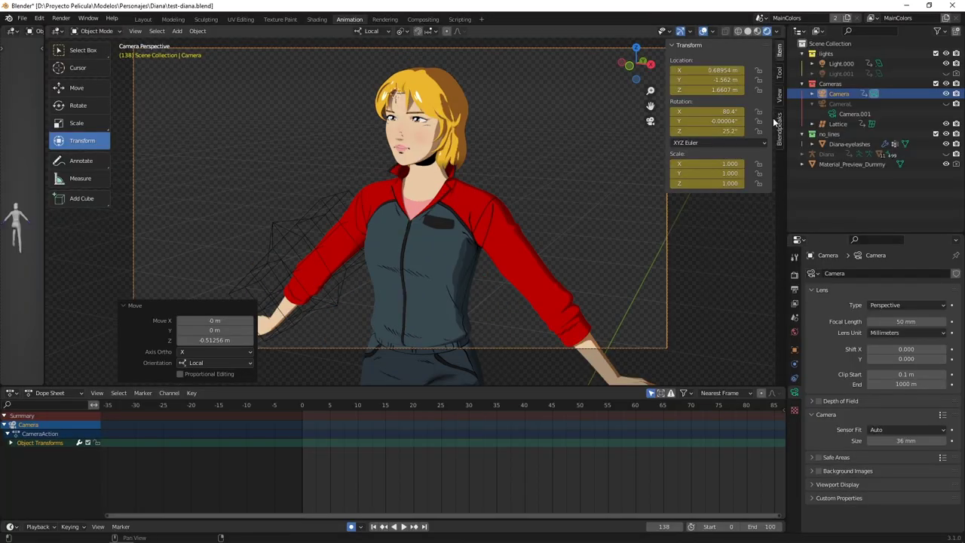
# - Re-render the profile view of Diana with Freestyle outlines over a transparent background
pyautogui.press('F12')
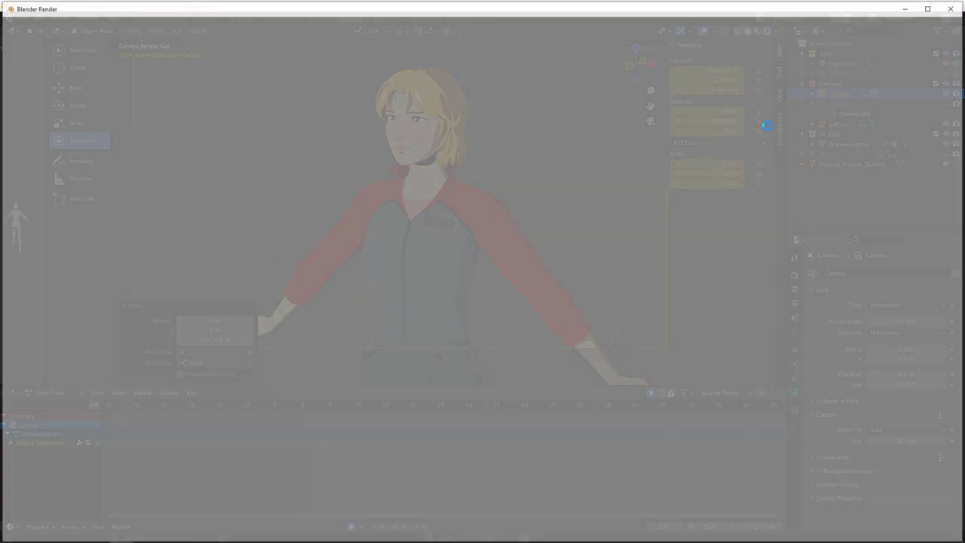